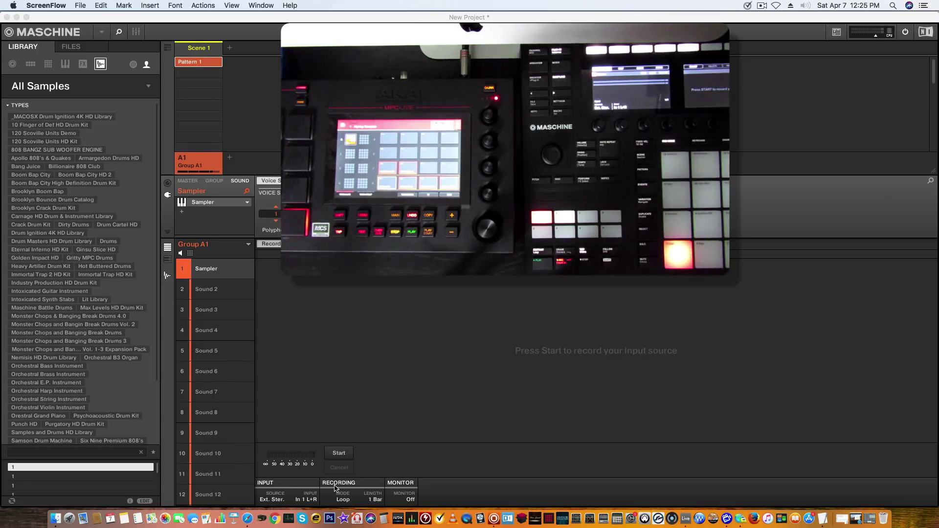
- Keep the sampling mode on Loop and set the recording length to 2 Bars
{"action": "left_click", "coordinate": [342, 500]}
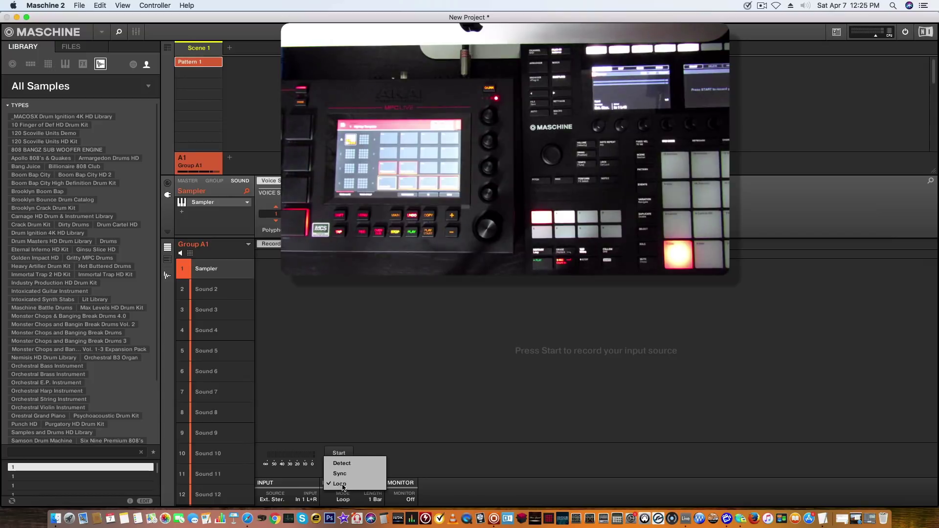
{"action": "left_click", "coordinate": [344, 485]}
{"action": "left_click", "coordinate": [371, 498]}
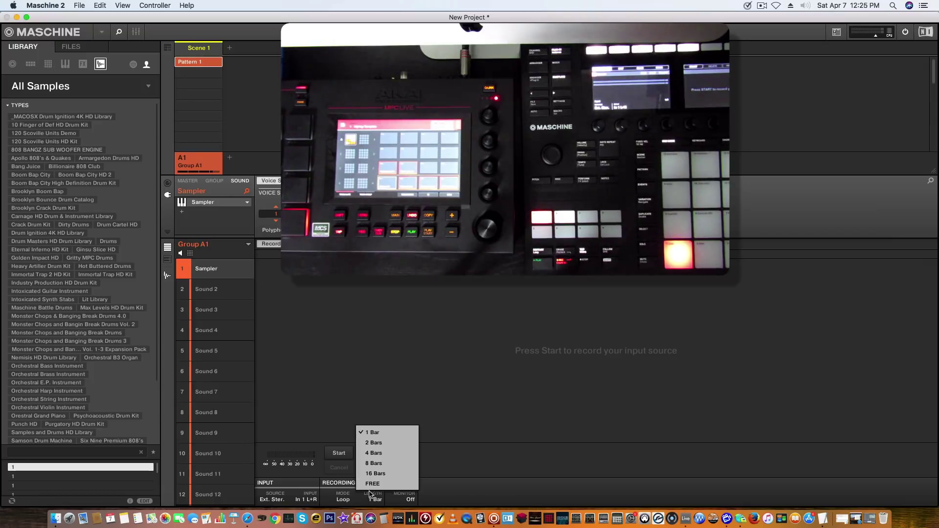
{"action": "left_click", "coordinate": [374, 443]}
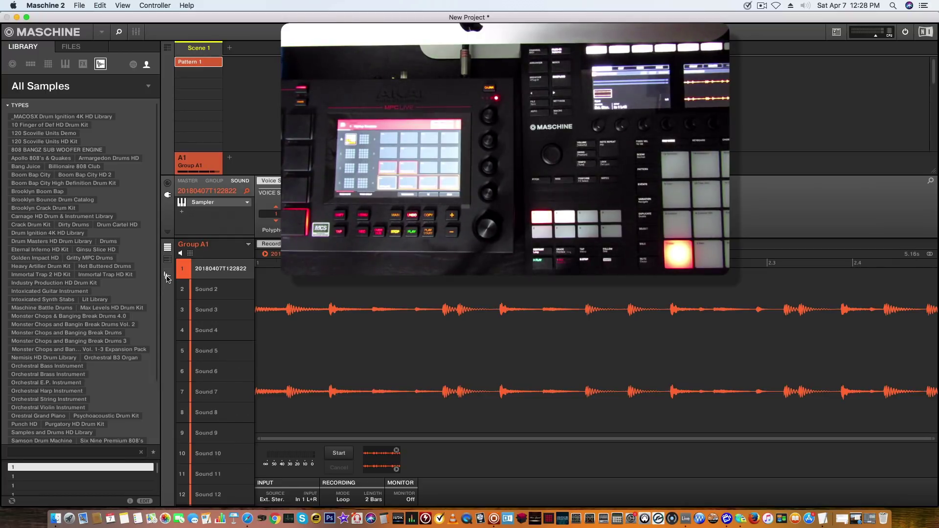
- Leave the sampling view and play the recorded loop in Sound 1 from the pattern
{"action": "left_click", "coordinate": [166, 277]}
{"action": "key", "text": "space"}
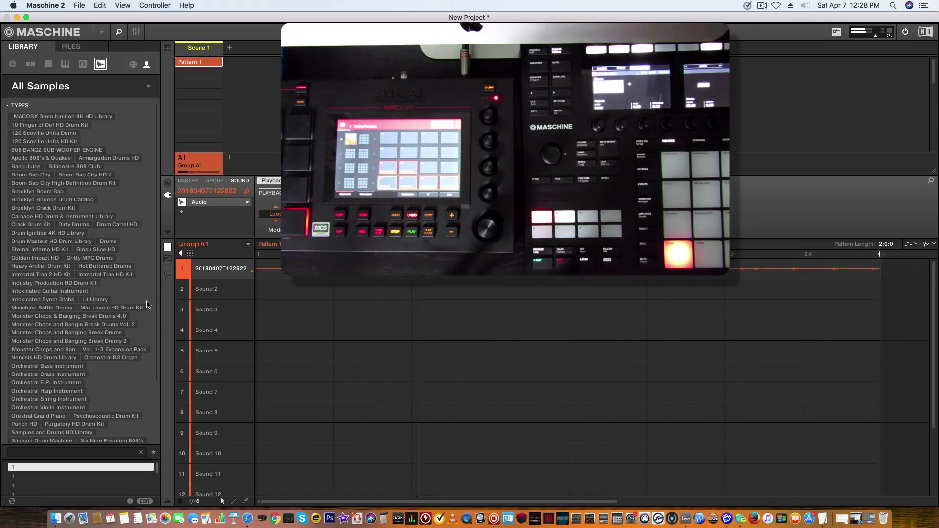
- Select Sounds 2 through 6 in turn for recording a two-bar loop into each, and return to the pattern view
{"action": "left_click", "coordinate": [214, 290]}
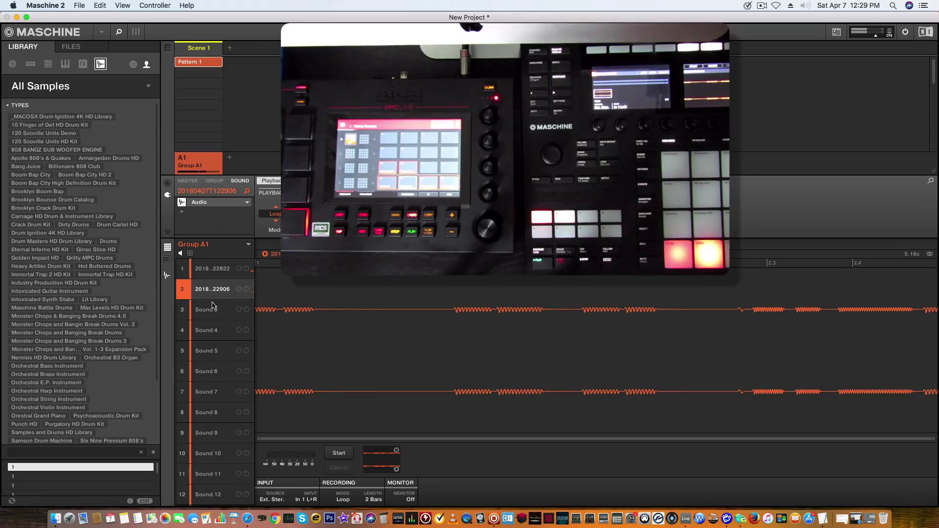
{"action": "left_click", "coordinate": [212, 306]}
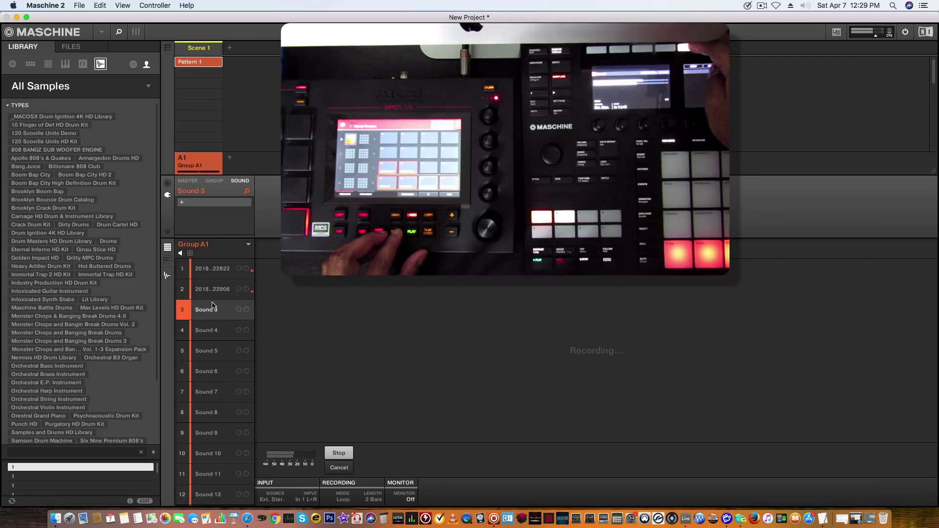
{"action": "left_click", "coordinate": [217, 336]}
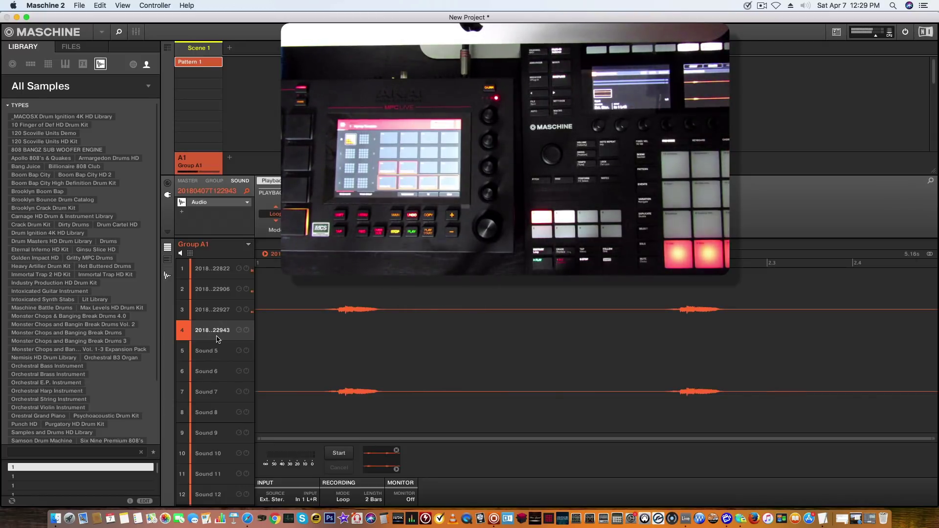
{"action": "left_click", "coordinate": [218, 350]}
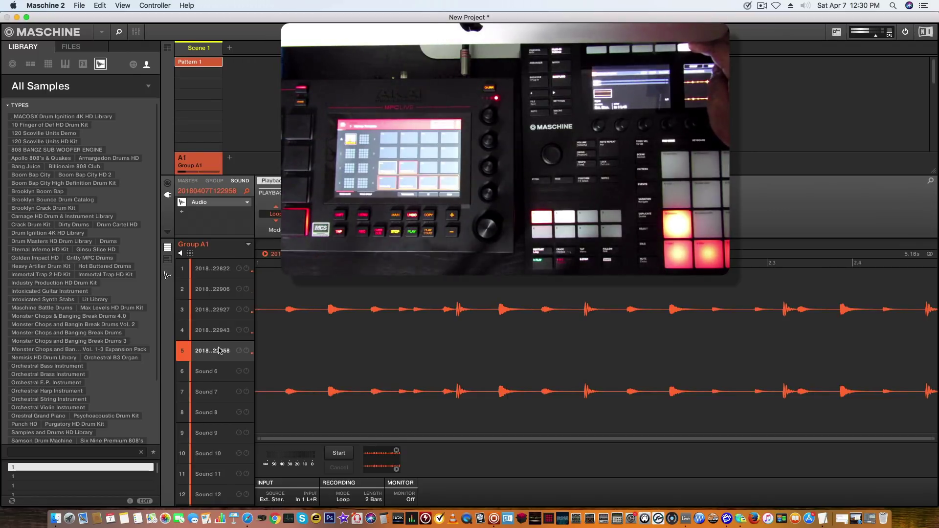
{"action": "left_click", "coordinate": [218, 369]}
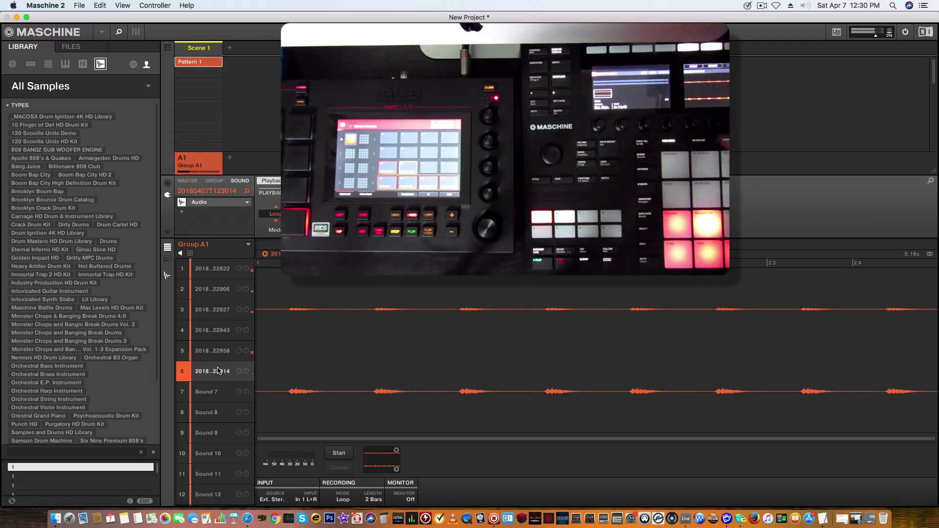
{"action": "left_click", "coordinate": [167, 276]}
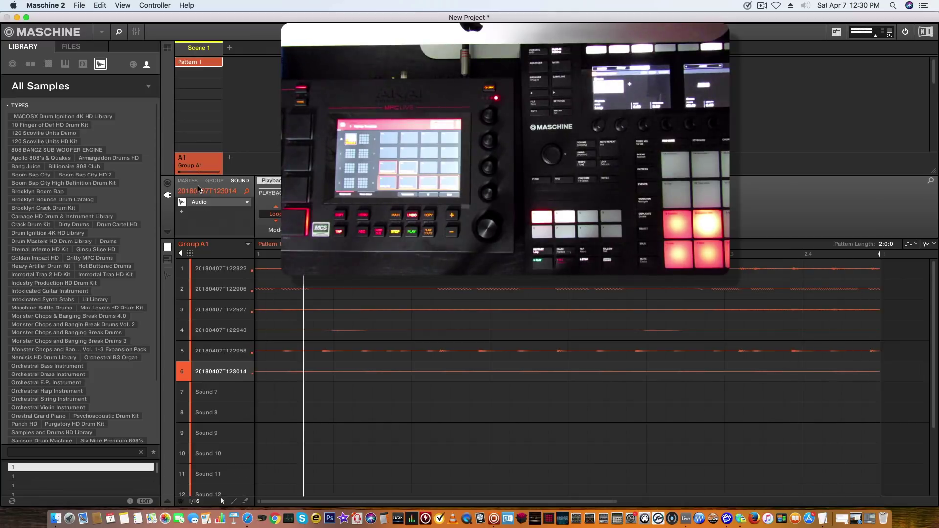
- Change the color of Group A1 to purple
{"action": "right_click", "coordinate": [202, 168]}
{"action": "mouse_move", "coordinate": [249, 247]}
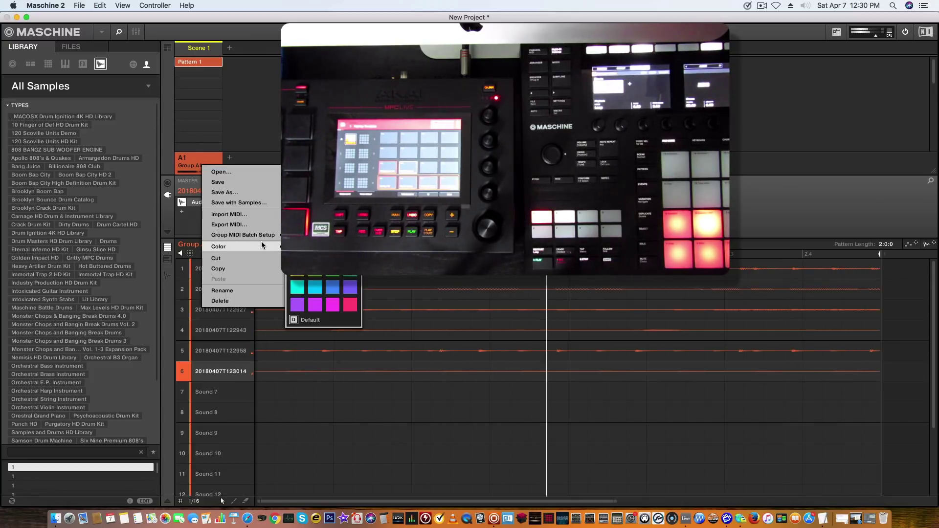
{"action": "left_click", "coordinate": [299, 306]}
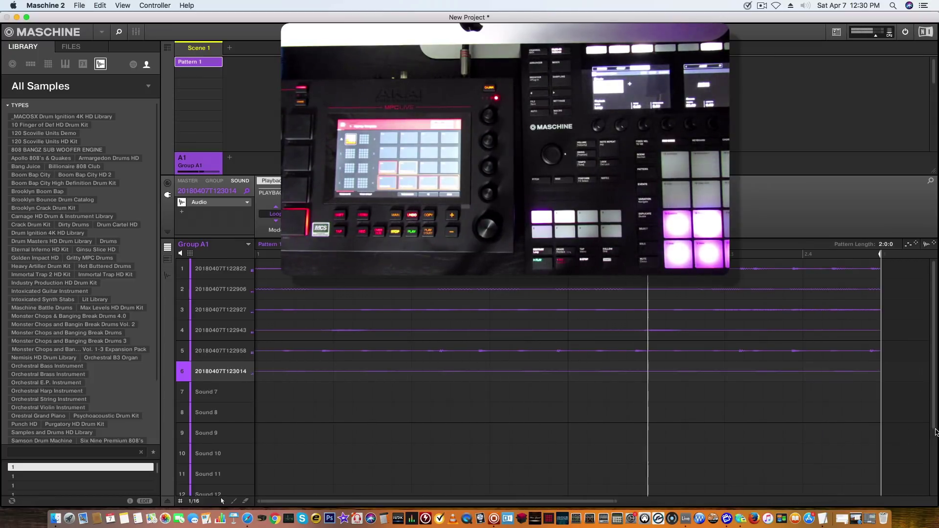
- Examine the recorded loops' waveforms in the sampling and keyboard views, including those of Sounds 1 and 2
{"action": "scroll", "coordinate": [935, 342], "scroll_direction": "down", "scroll_amount": 1}
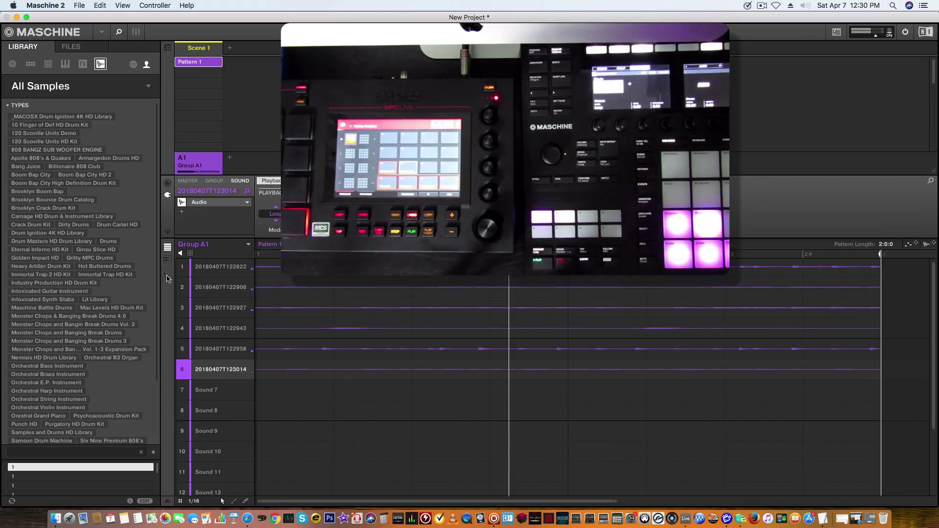
{"action": "left_click", "coordinate": [168, 276]}
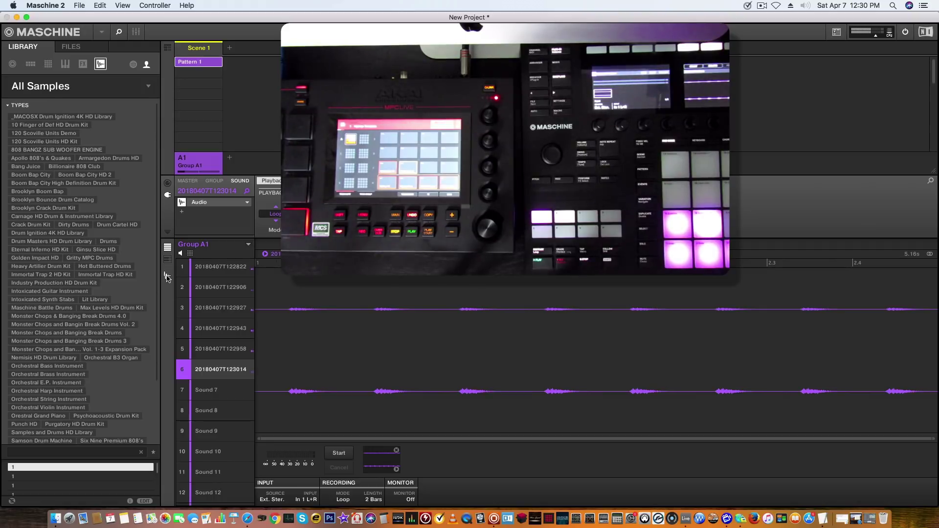
{"action": "left_click", "coordinate": [168, 261]}
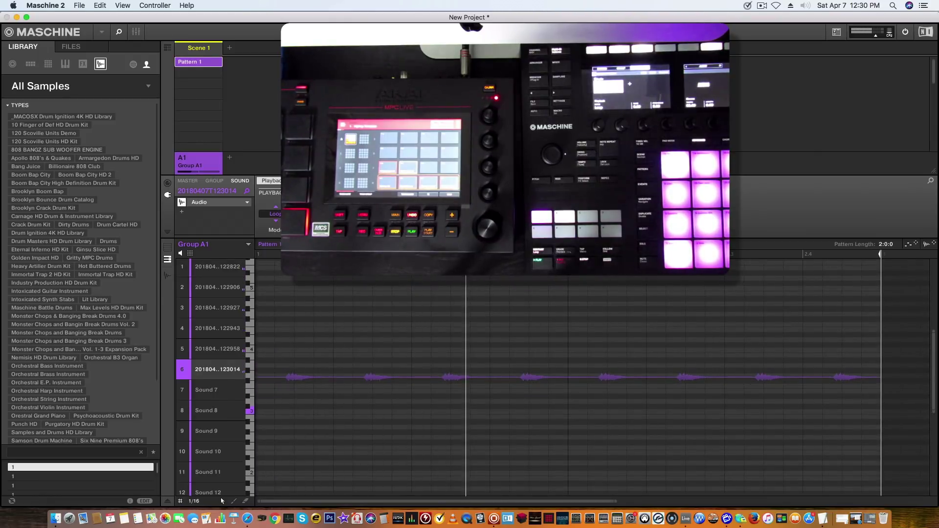
{"action": "scroll", "coordinate": [935, 353], "scroll_direction": "down", "scroll_amount": 2}
{"action": "scroll", "coordinate": [373, 300], "scroll_direction": "up", "scroll_amount": 3}
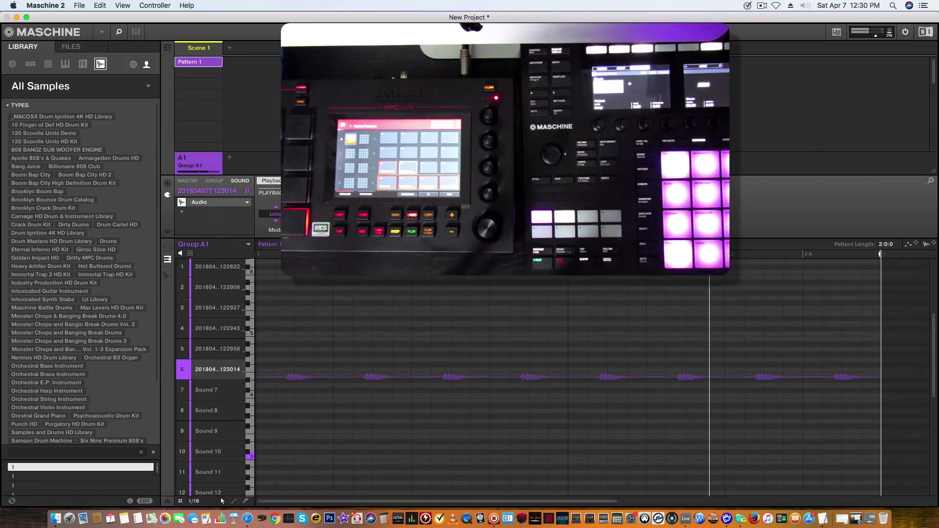
{"action": "left_click", "coordinate": [208, 272]}
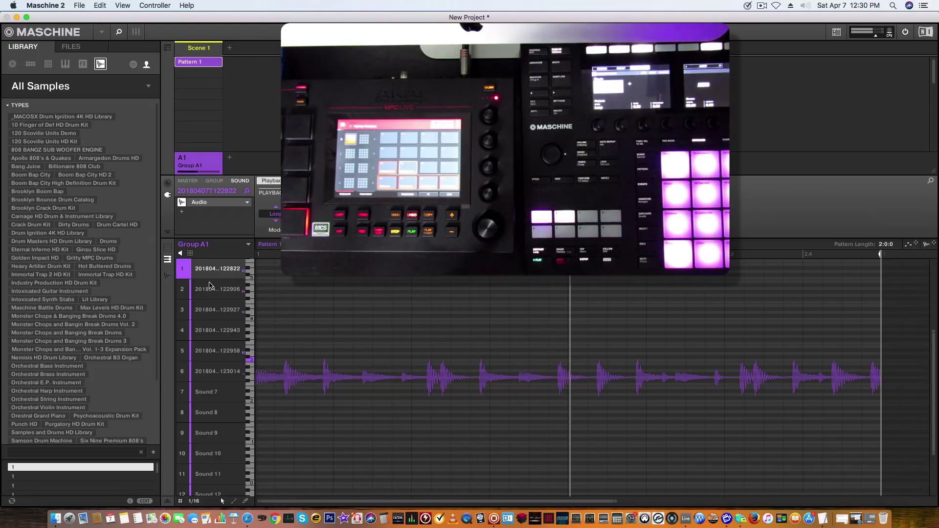
{"action": "left_click", "coordinate": [209, 286]}
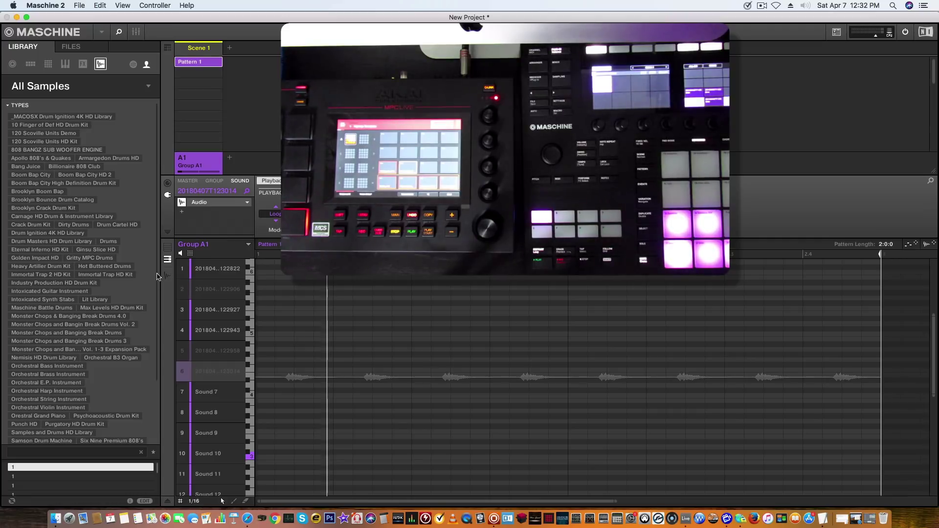
- Return to the group and sampling views and unmute Sounds 5 and 6
{"action": "left_click", "coordinate": [170, 248]}
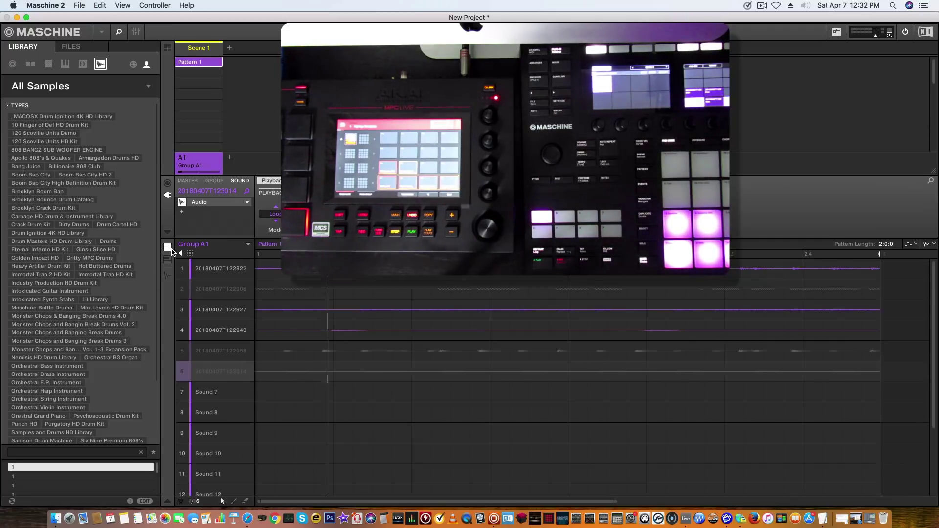
{"action": "left_click", "coordinate": [167, 277]}
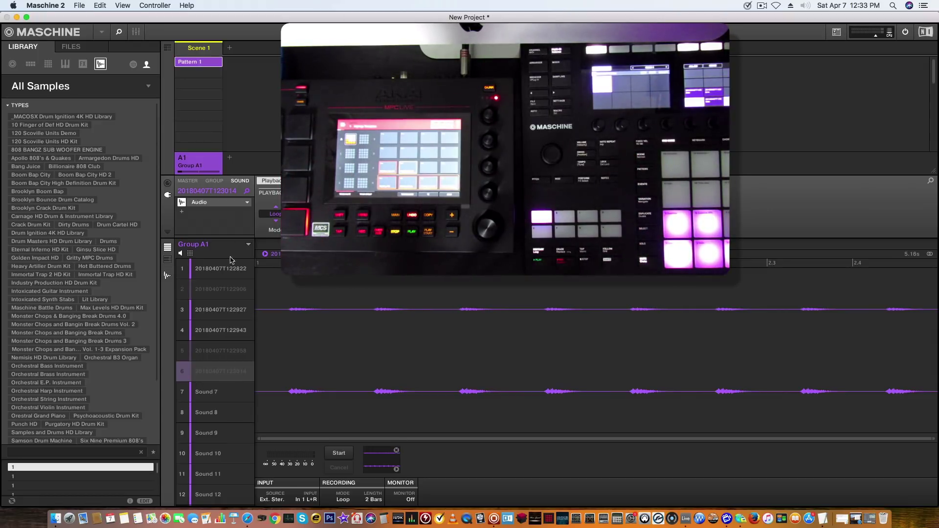
{"action": "left_click", "coordinate": [182, 372]}
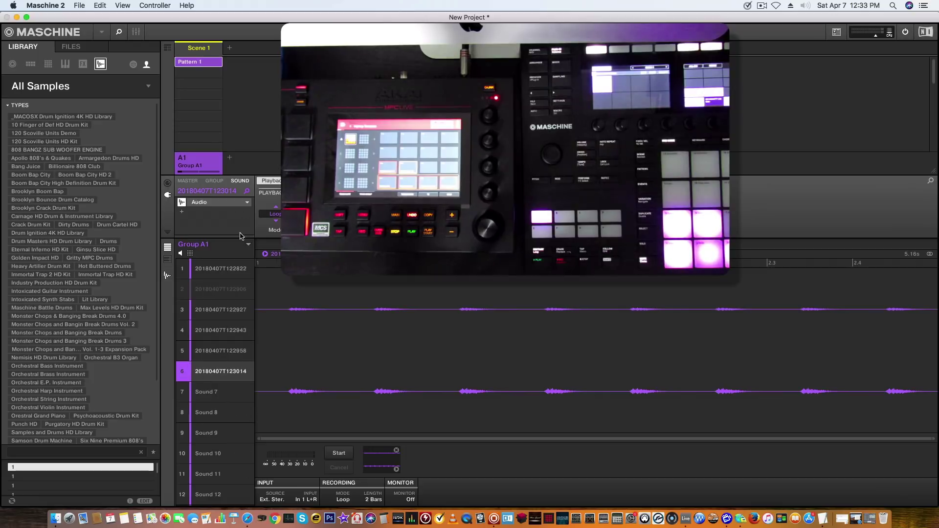
- Add the internal Maximizer effect to Group A1
{"action": "left_click", "coordinate": [214, 181]}
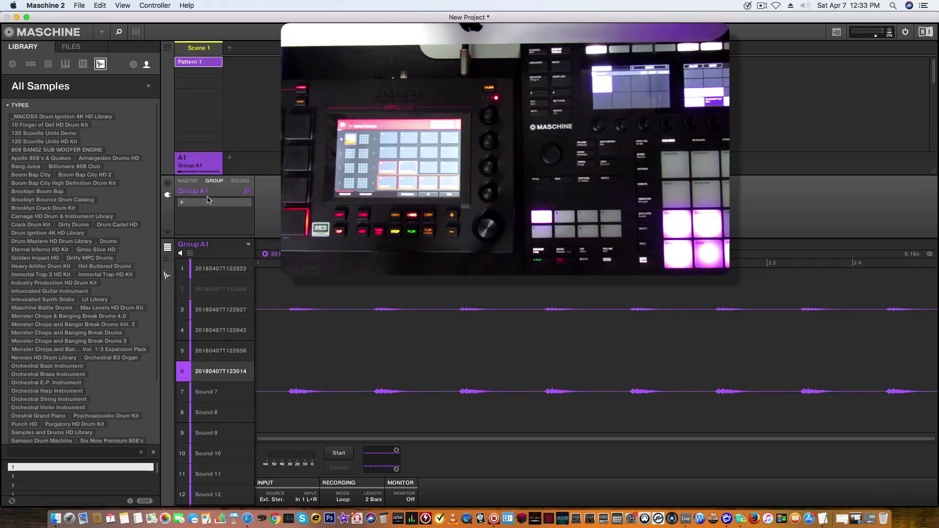
{"action": "left_click", "coordinate": [183, 204]}
{"action": "mouse_move", "coordinate": [247, 224]}
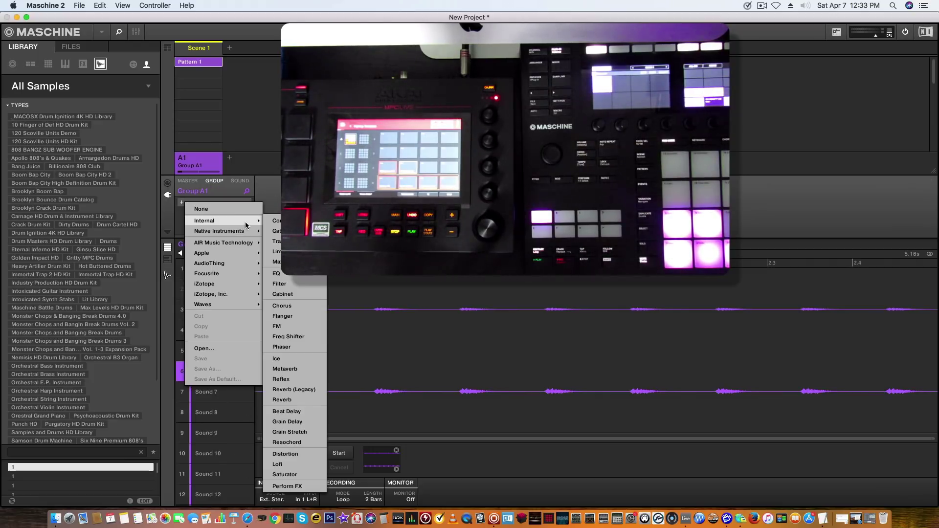
{"action": "left_click", "coordinate": [275, 262]}
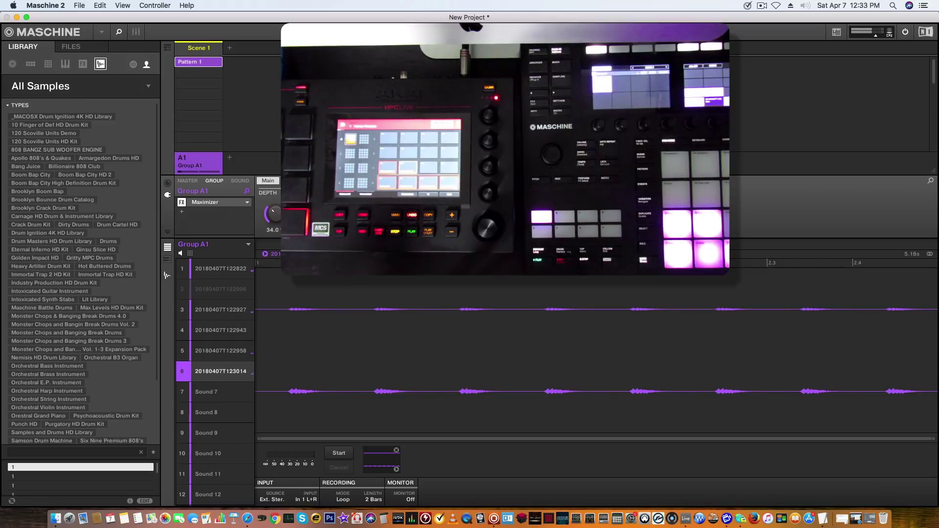
- Add the internal Limiter after the Maximizer on the group and reopen the Maximizer's settings
{"action": "left_click", "coordinate": [183, 213]}
{"action": "mouse_move", "coordinate": [234, 231]}
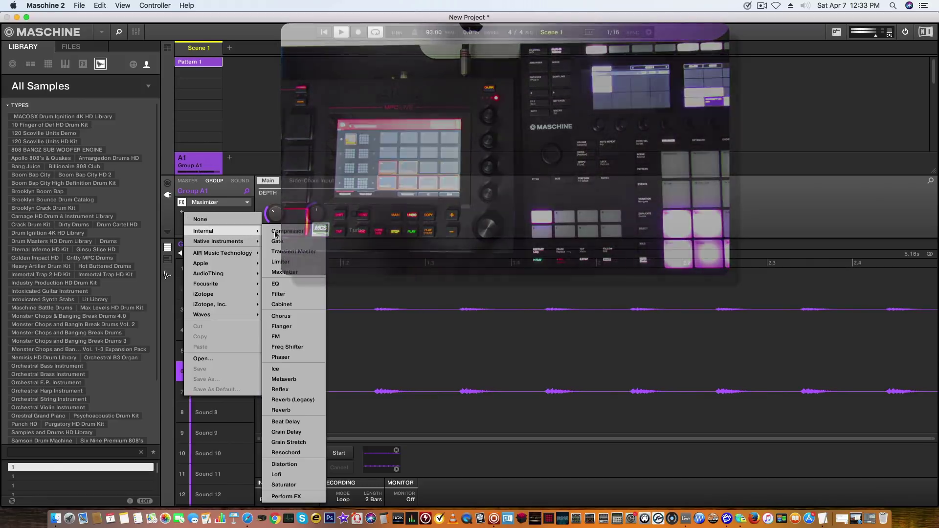
{"action": "left_click", "coordinate": [301, 262]}
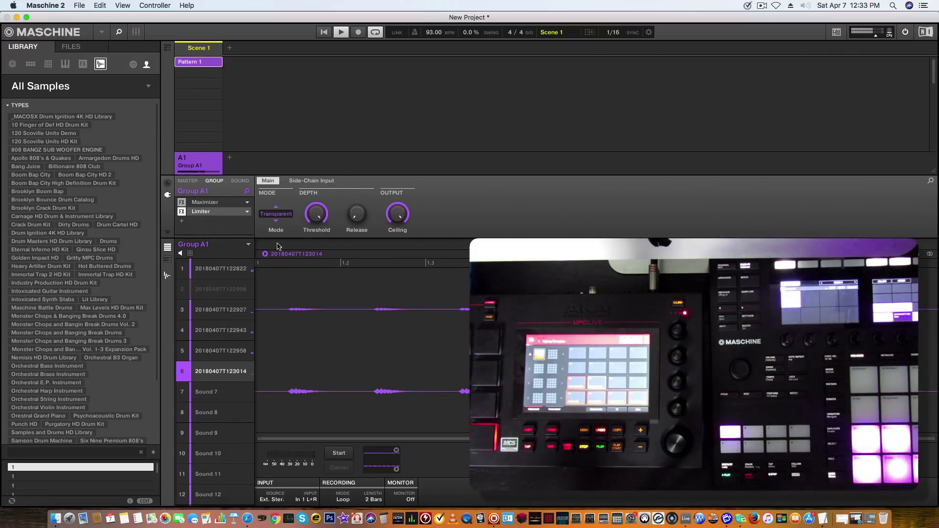
{"action": "left_click", "coordinate": [208, 202]}
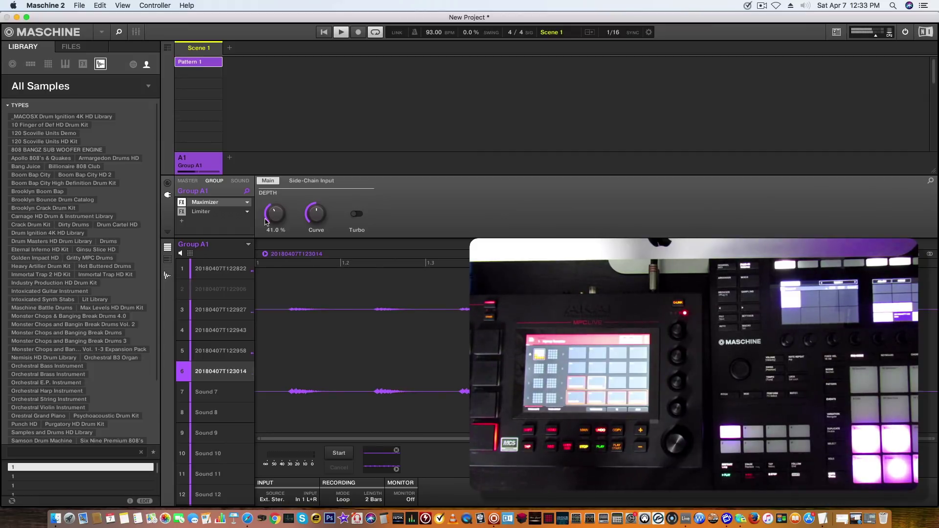
- Add the internal Saturator effect to Group A1 and set its mode to Tube
{"action": "left_click", "coordinate": [184, 224]}
{"action": "mouse_move", "coordinate": [232, 239]}
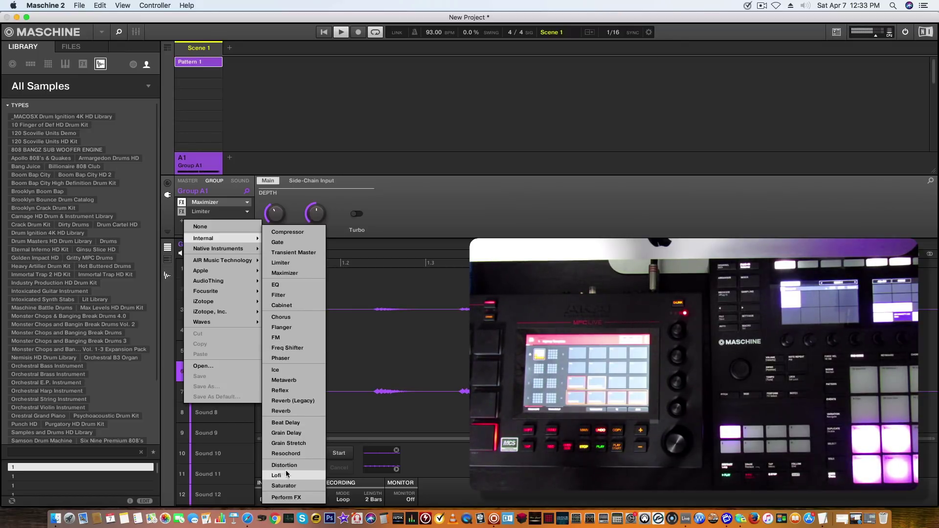
{"action": "left_click", "coordinate": [285, 486]}
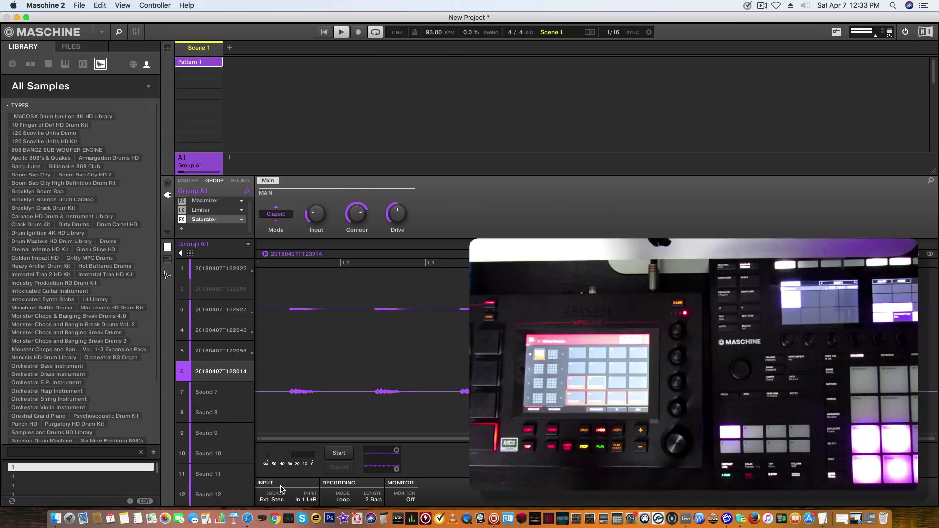
{"action": "left_click", "coordinate": [288, 219]}
{"action": "left_click", "coordinate": [282, 248]}
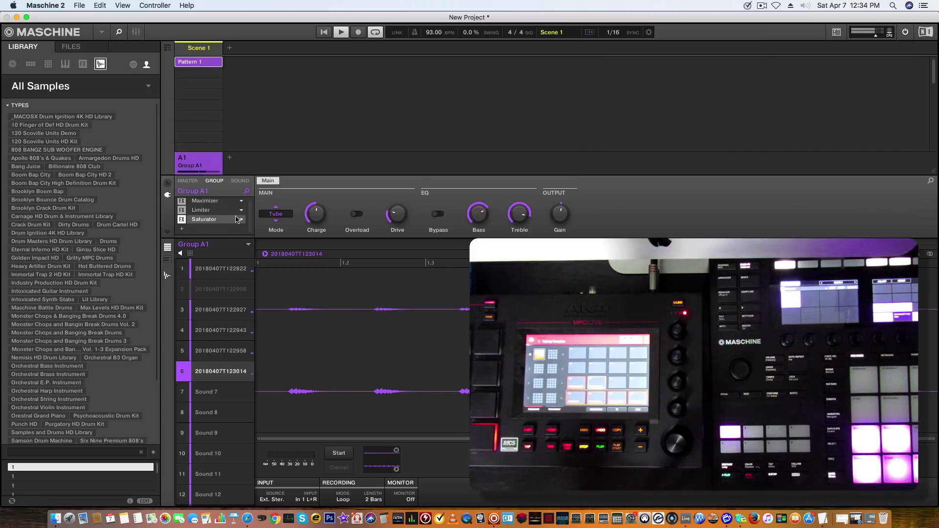
- Move the Limiter below the Saturator in the group's effect chain and switch to the keyboard view
{"action": "left_click", "coordinate": [222, 211]}
{"action": "left_click_drag", "start_coordinate": [220, 226], "coordinate": [220, 229]}
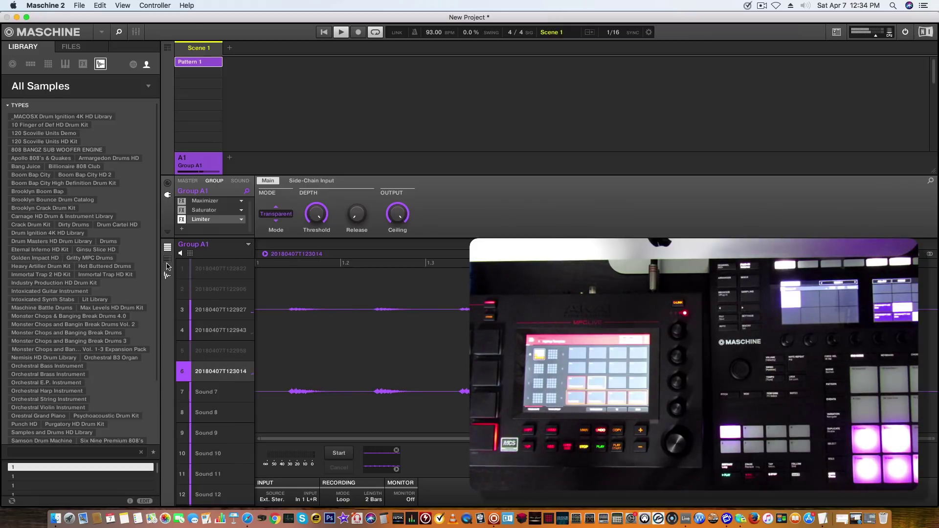
{"action": "left_click", "coordinate": [167, 260]}
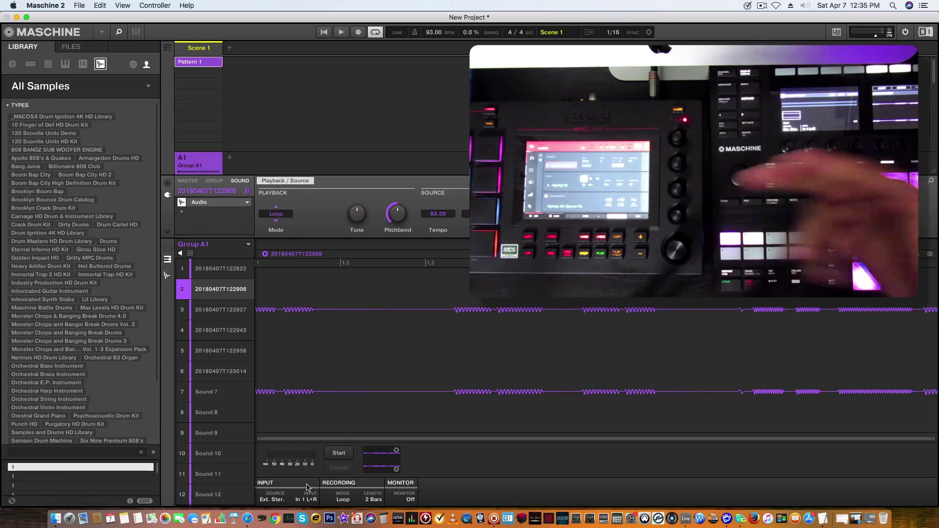
- Review the audio preferences, including the available interface devices and the input routings, without changing them
{"action": "left_click", "coordinate": [57, 6]}
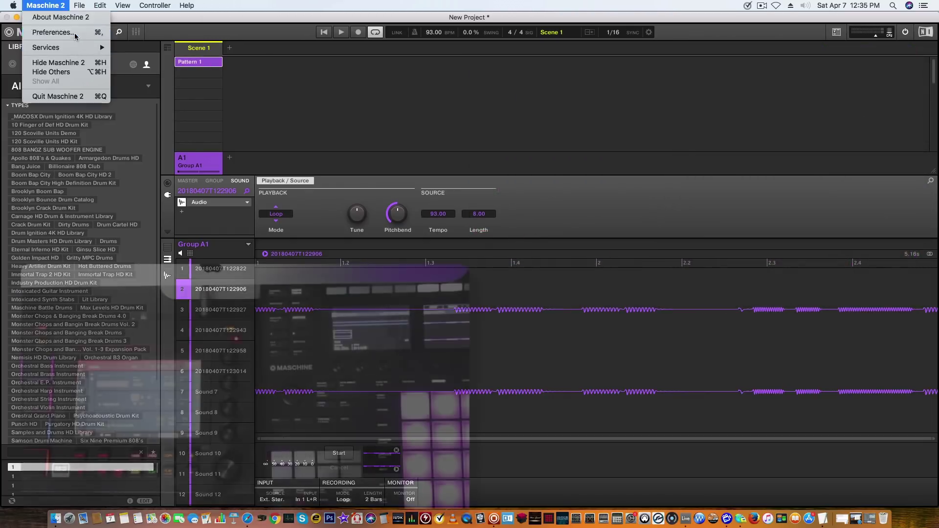
{"action": "left_click", "coordinate": [52, 33]}
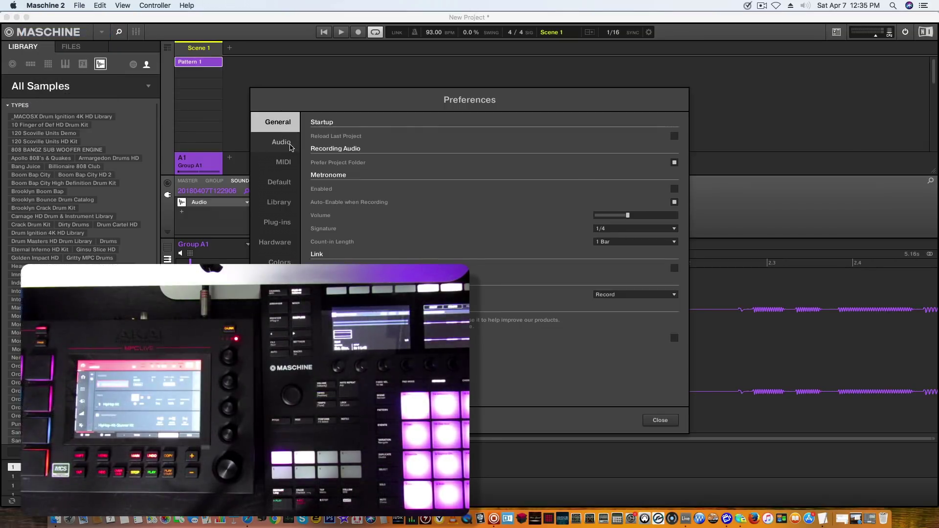
{"action": "left_click", "coordinate": [290, 146]}
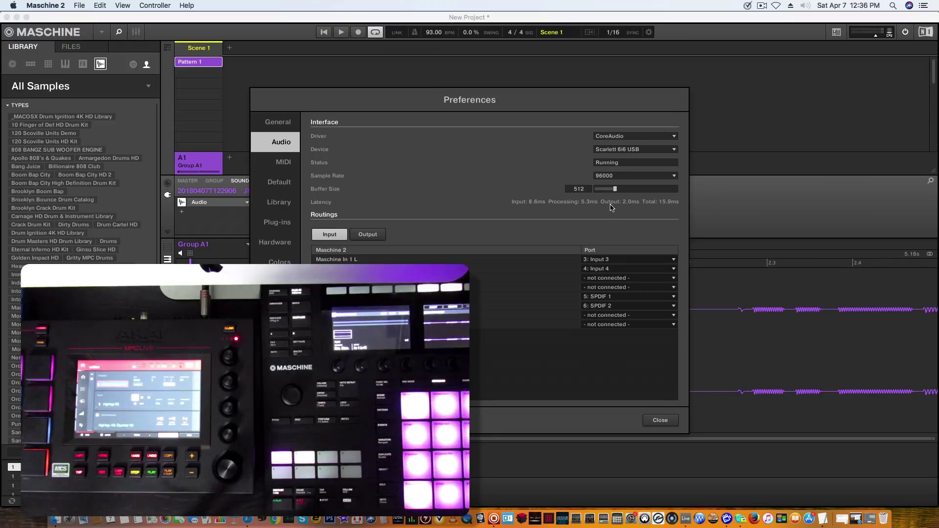
{"action": "left_click", "coordinate": [633, 154]}
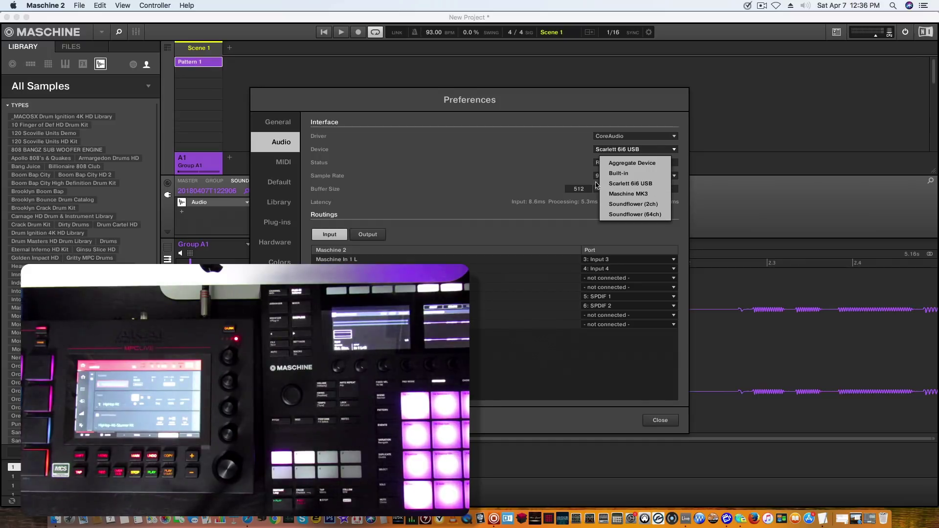
{"action": "left_click", "coordinate": [576, 171]}
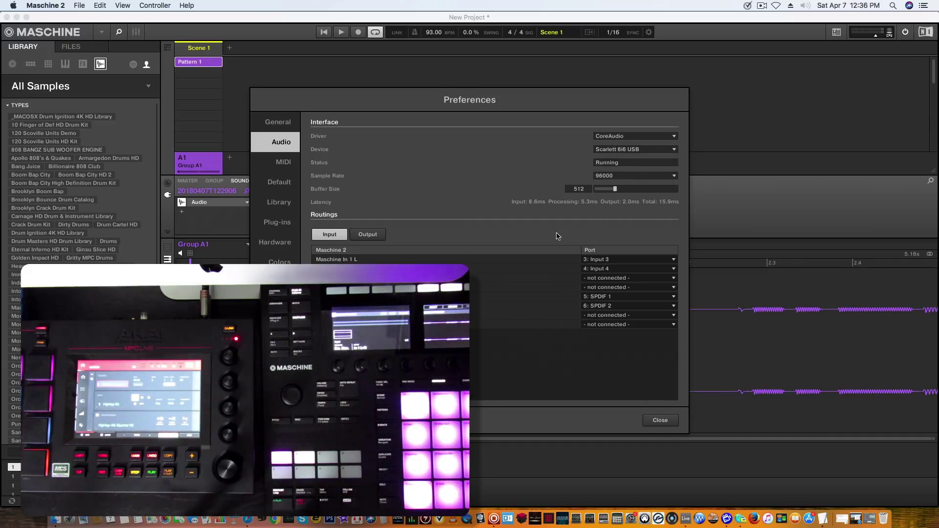
{"action": "left_click", "coordinate": [661, 421]}
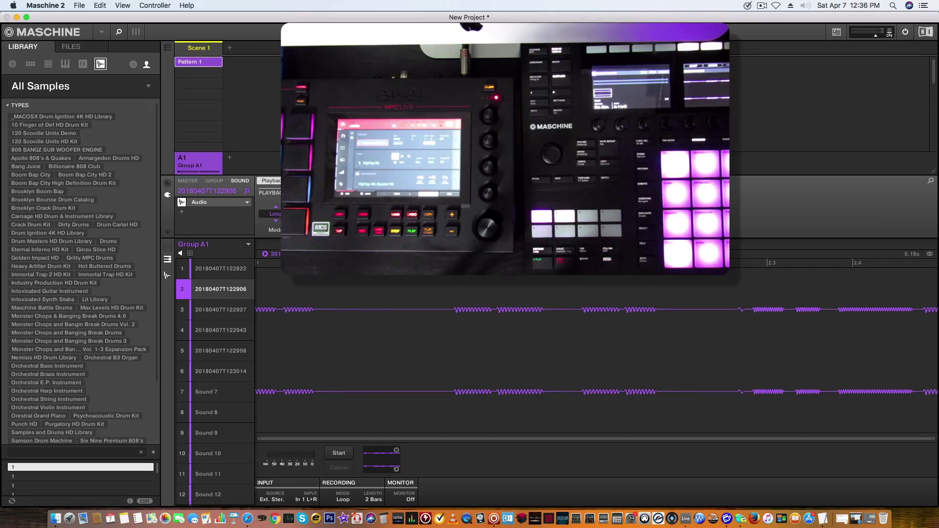
{"action": "left_click", "coordinate": [762, 6]}
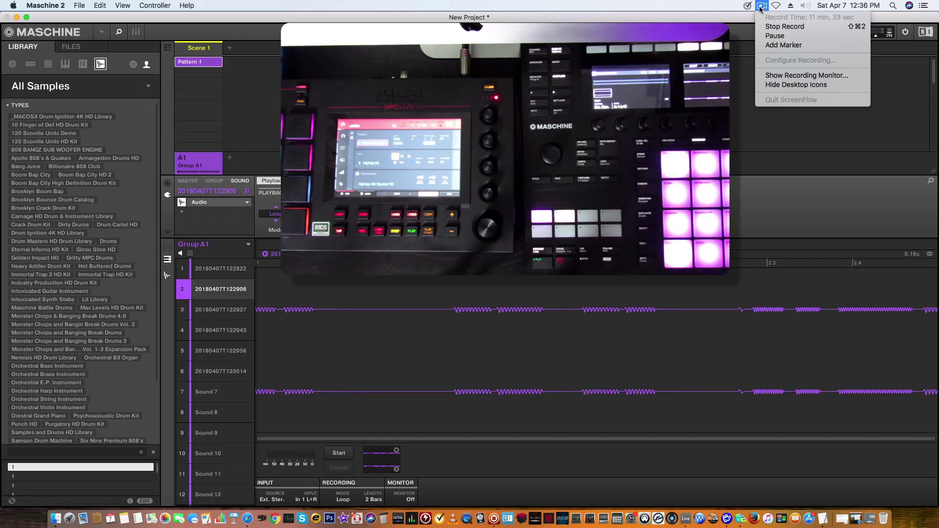